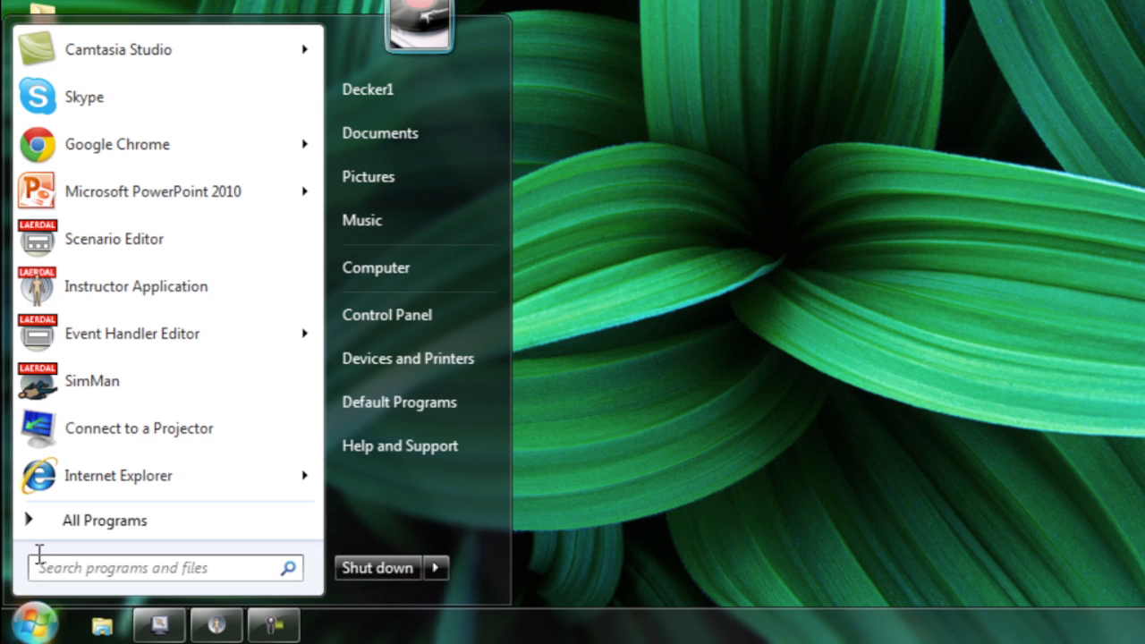
pyautogui.click(64, 521)
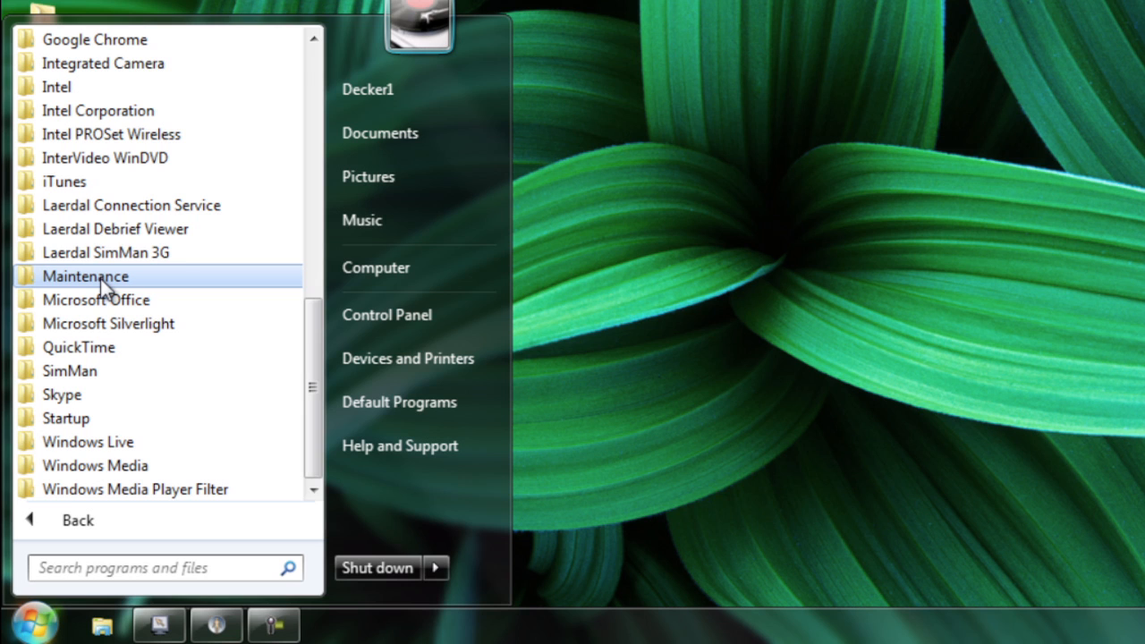
pyautogui.click(128, 258)
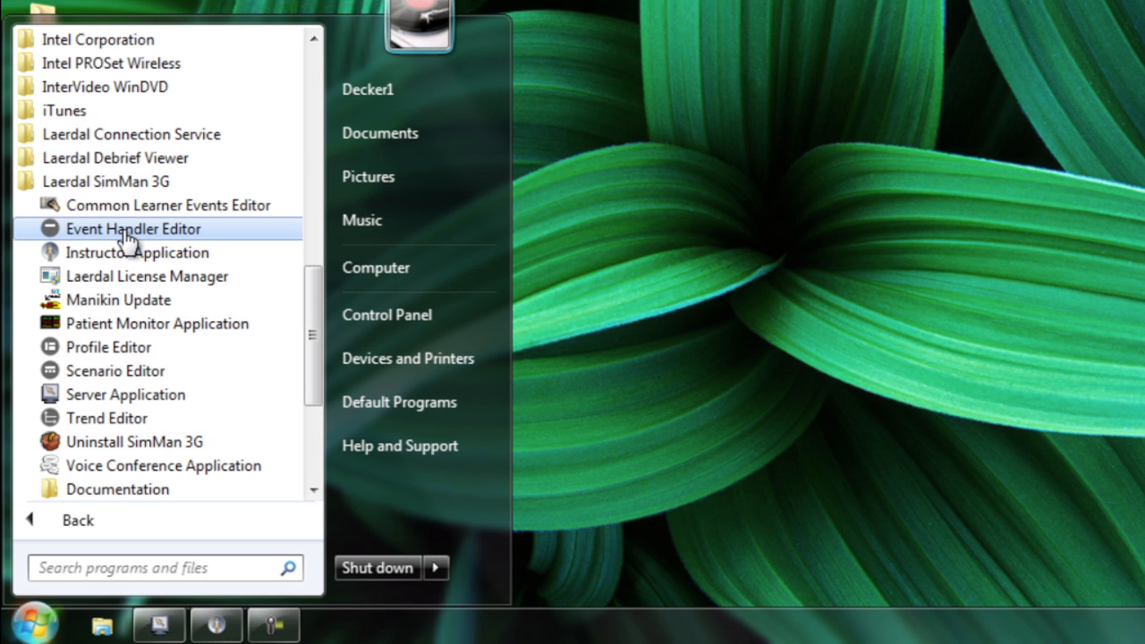
pyautogui.click(124, 231)
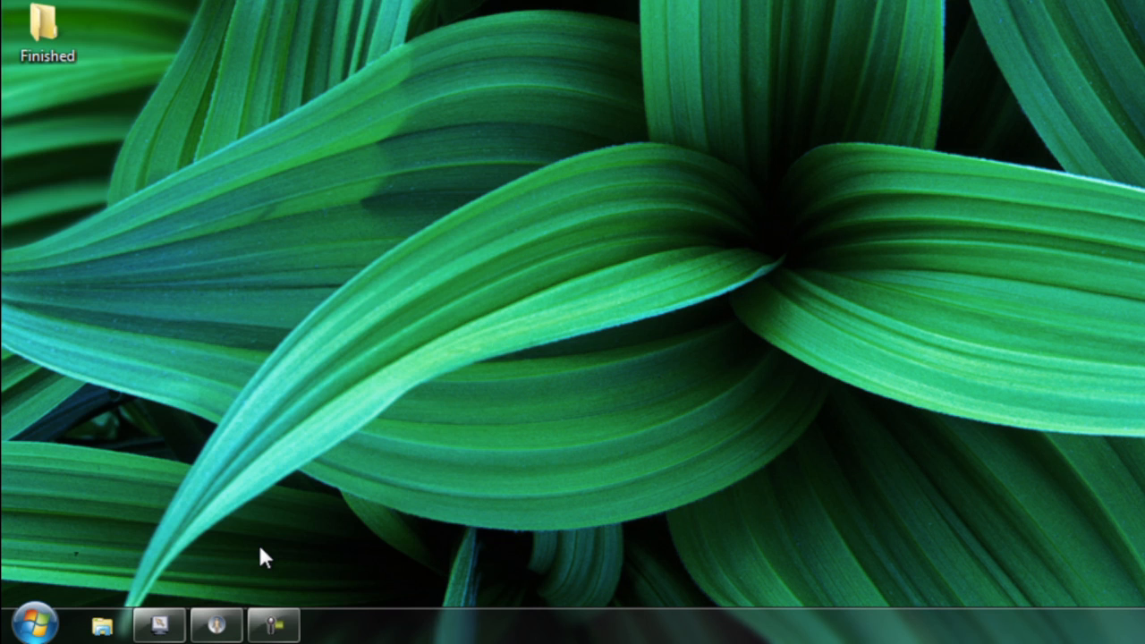
# Switch to the Instructor Application and open the Handler Editor from it.
pyautogui.moveTo(222, 632)
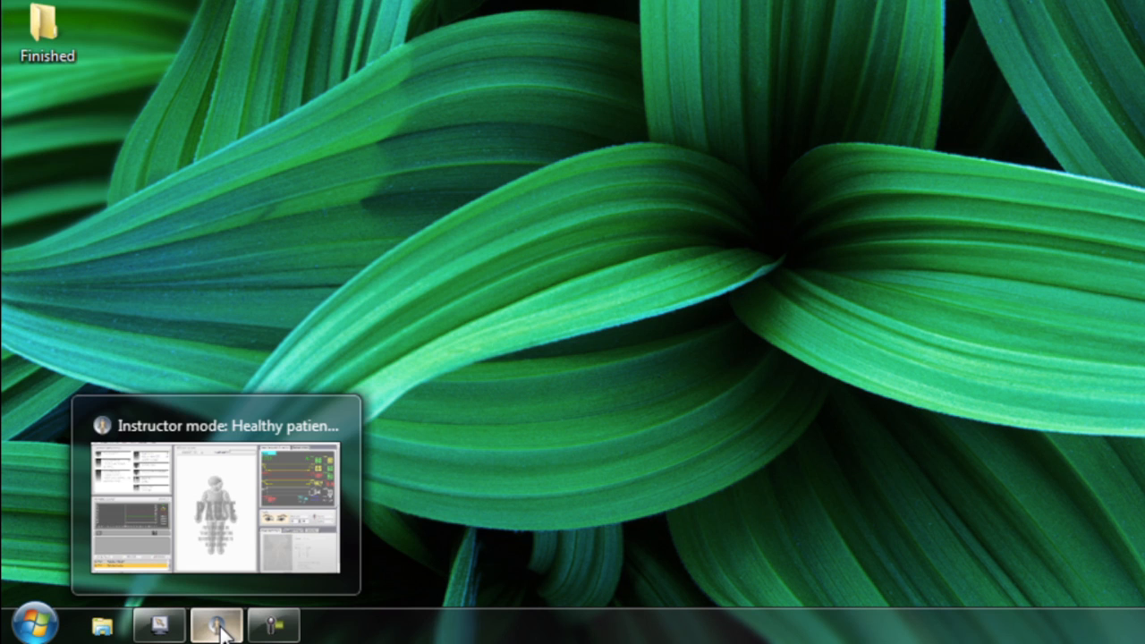
pyautogui.click(221, 629)
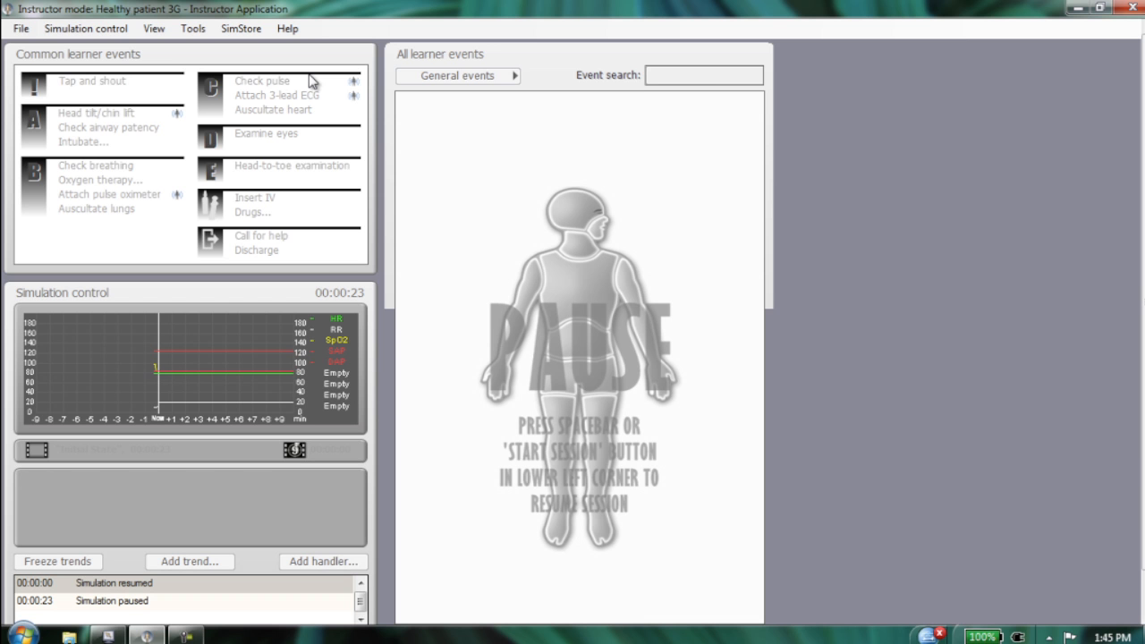
pyautogui.click(191, 28)
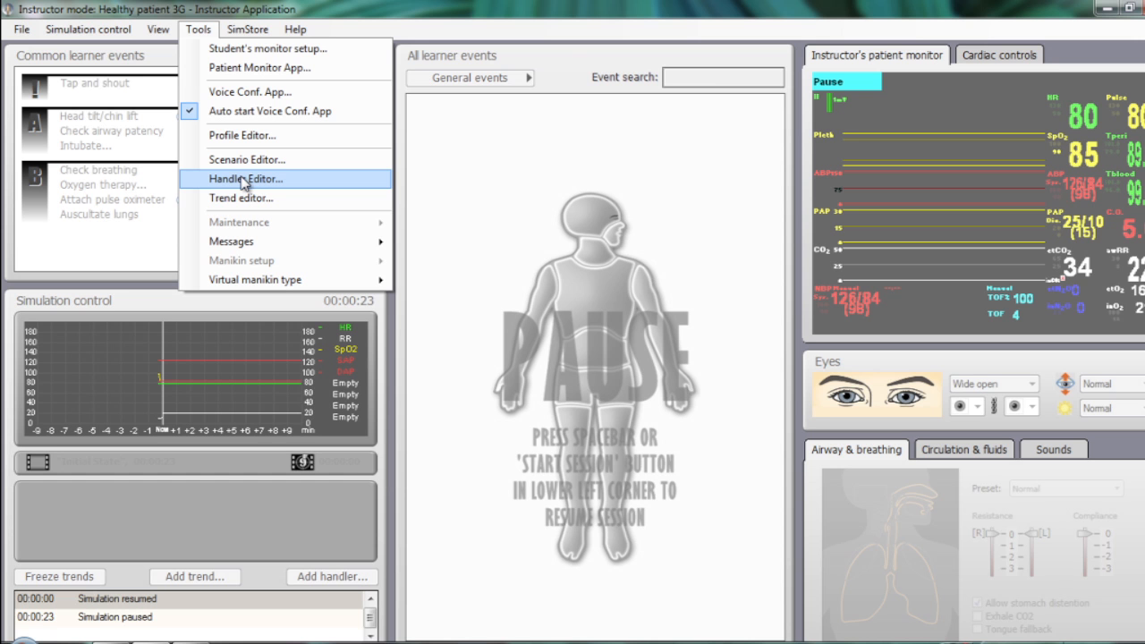
pyautogui.click(243, 180)
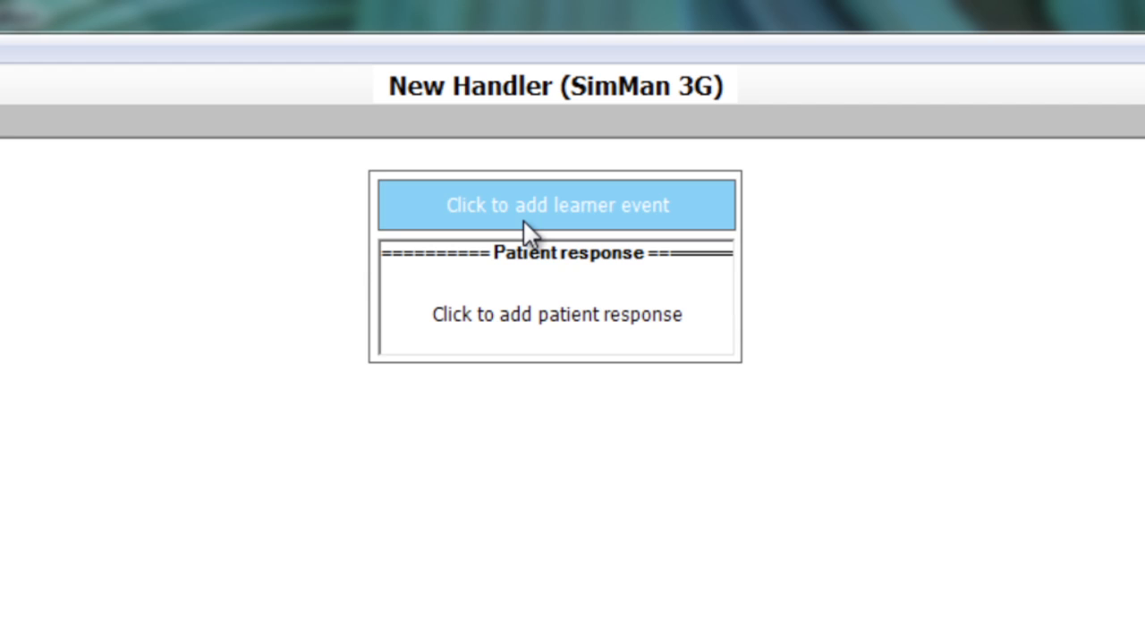
# Add Nasal oxygen as the new handler's learner event, with actions performed when the event occurs.
pyautogui.click(525, 222)
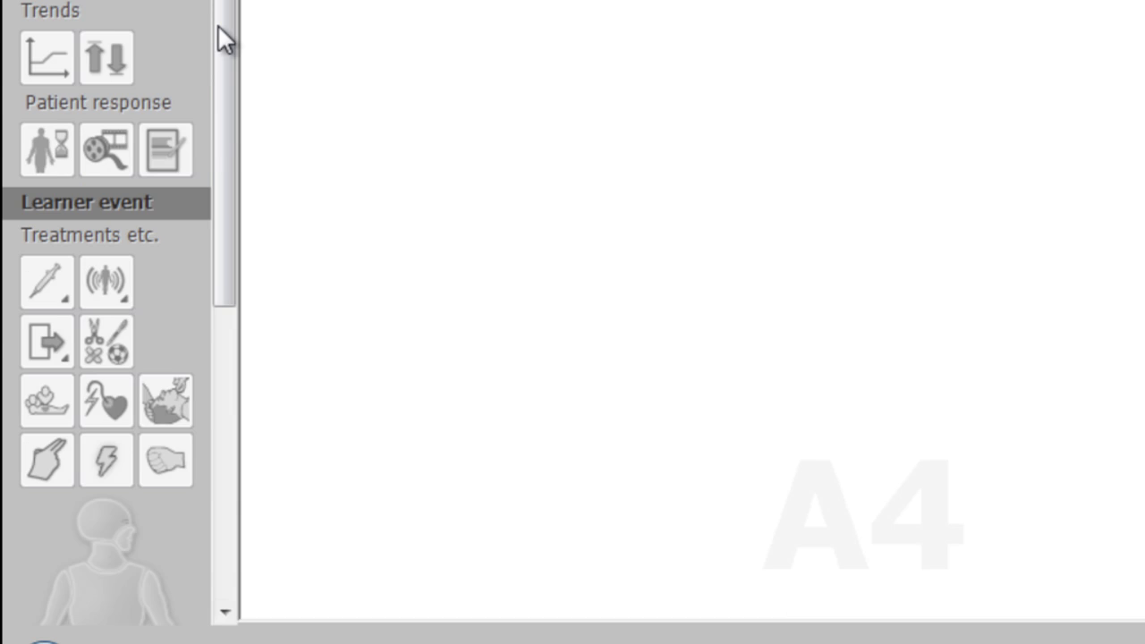
pyautogui.moveTo(218, 26); pyautogui.dragTo(218, 228)
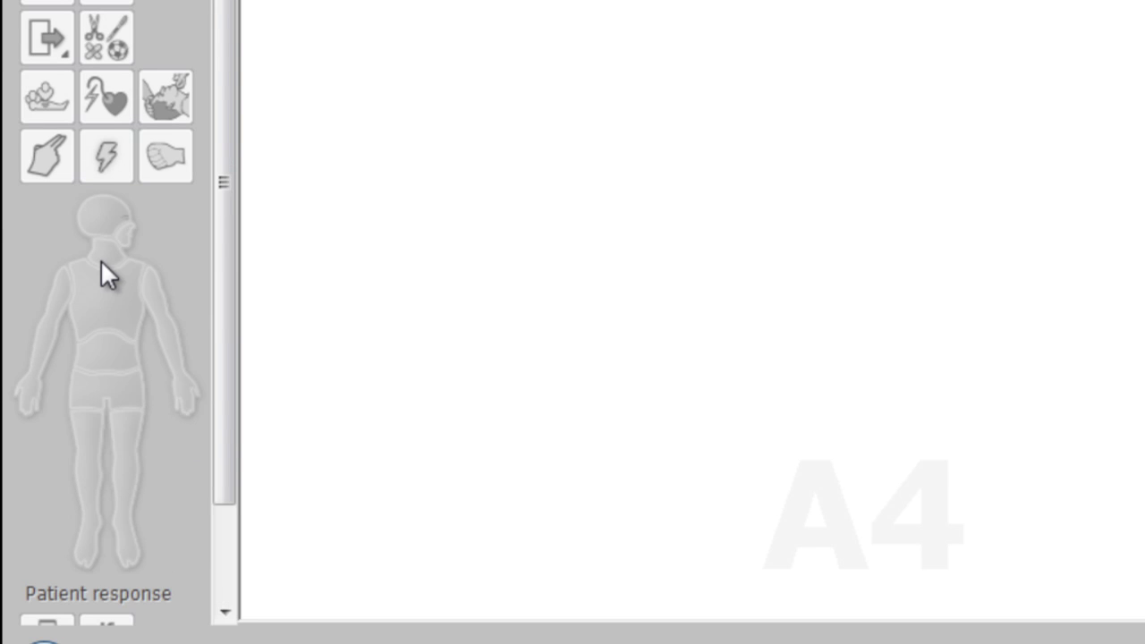
pyautogui.scroll(5, 100, 262)
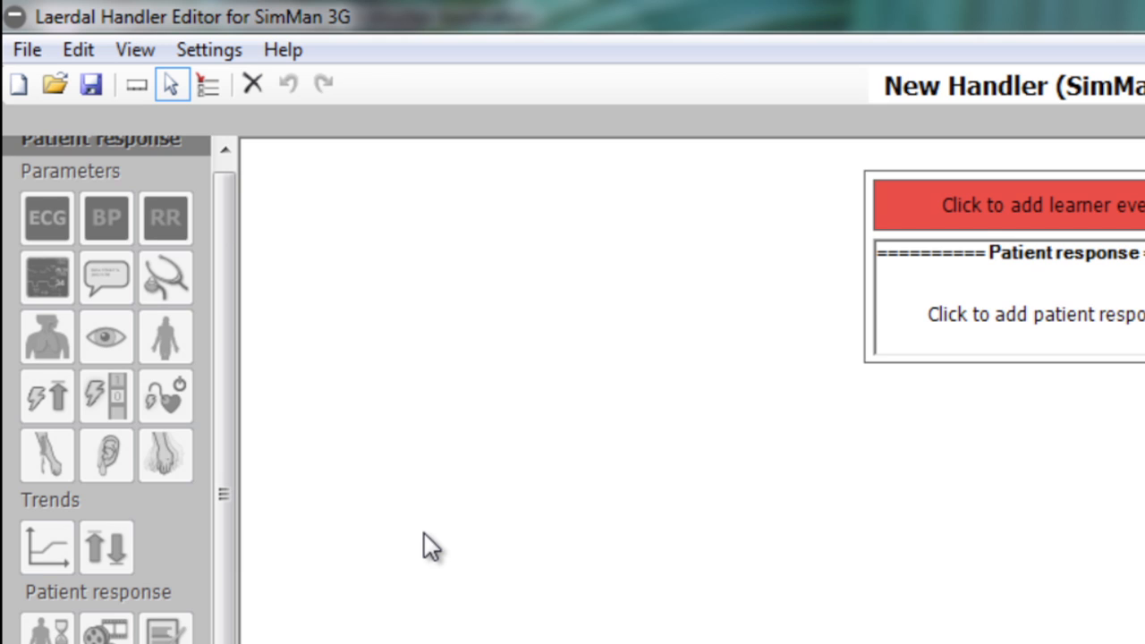
pyautogui.scroll(1, 101, 263)
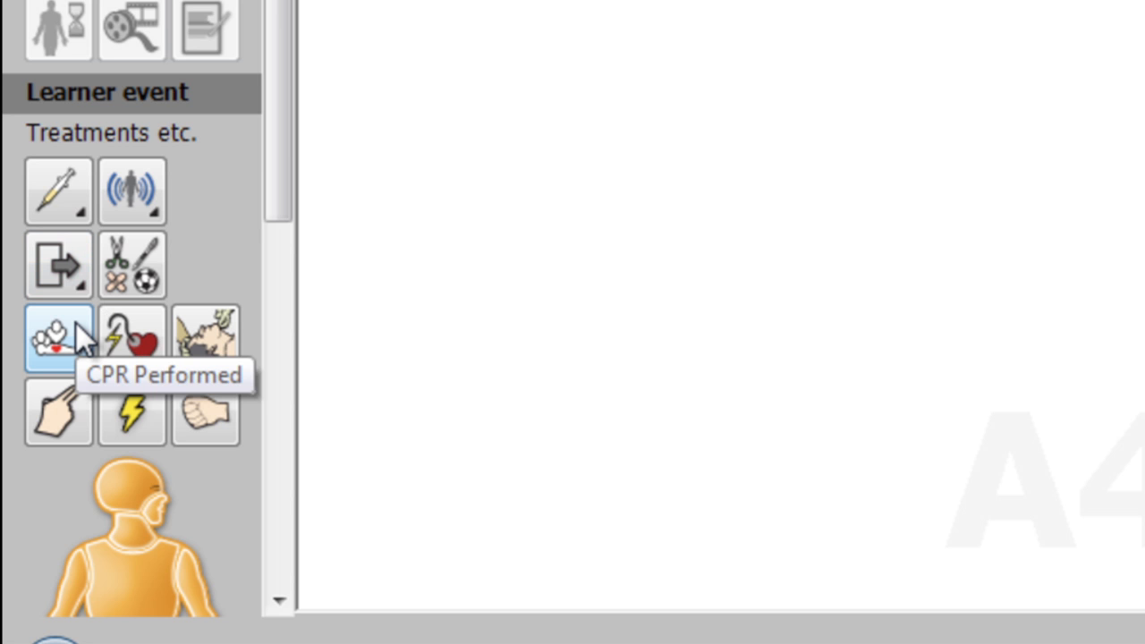
pyautogui.moveTo(279, 158); pyautogui.dragTo(298, 428)
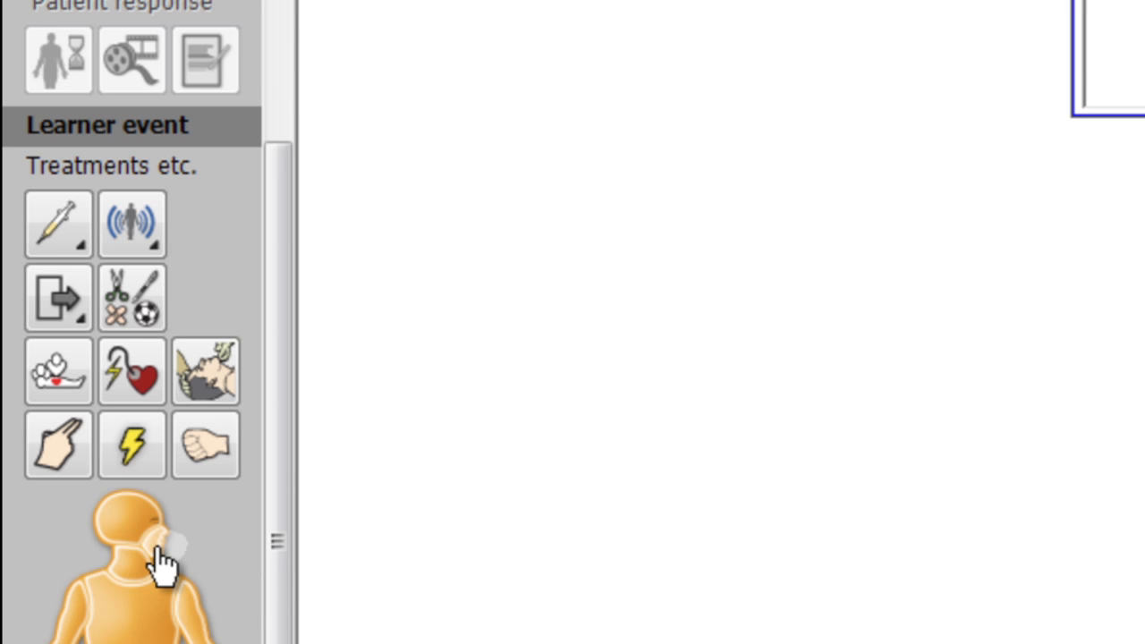
pyautogui.click(161, 560)
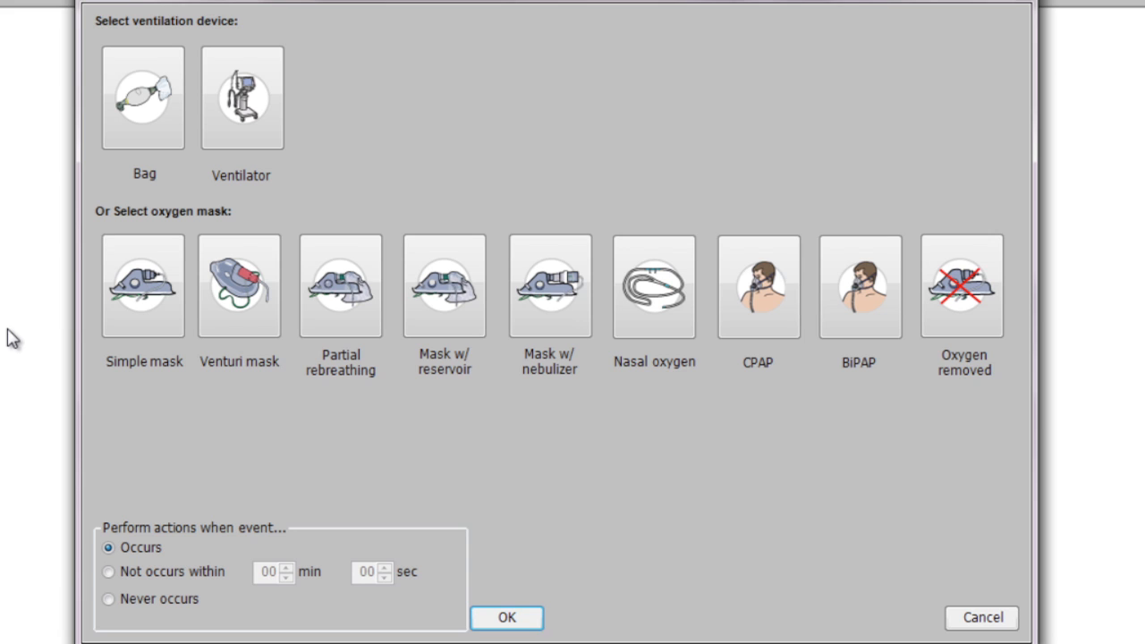
pyautogui.click(673, 288)
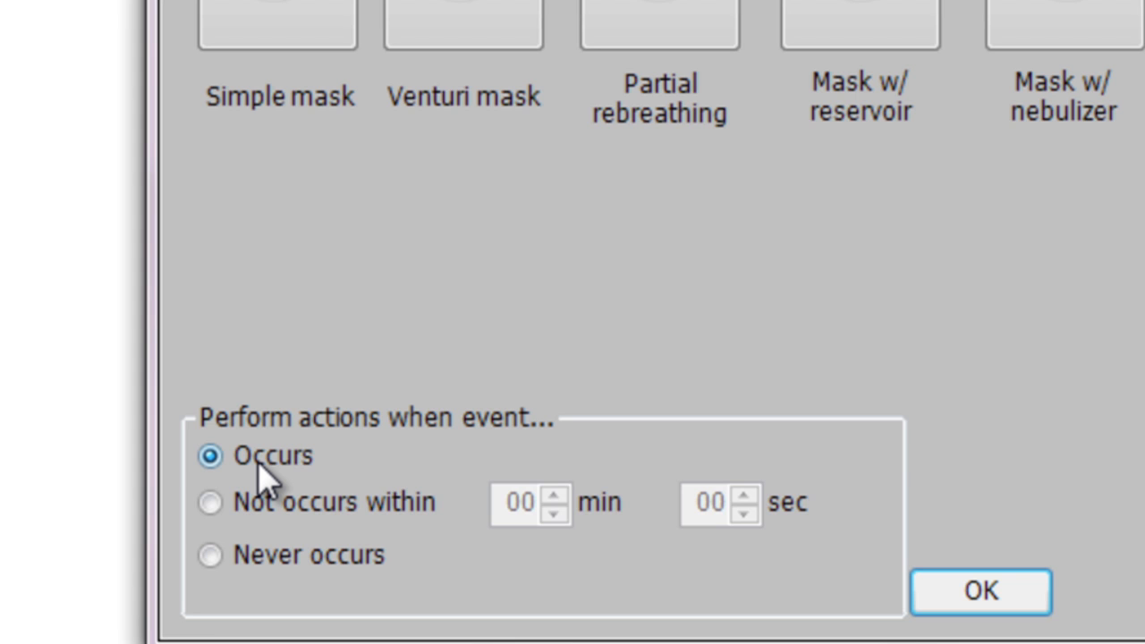
pyautogui.click(984, 599)
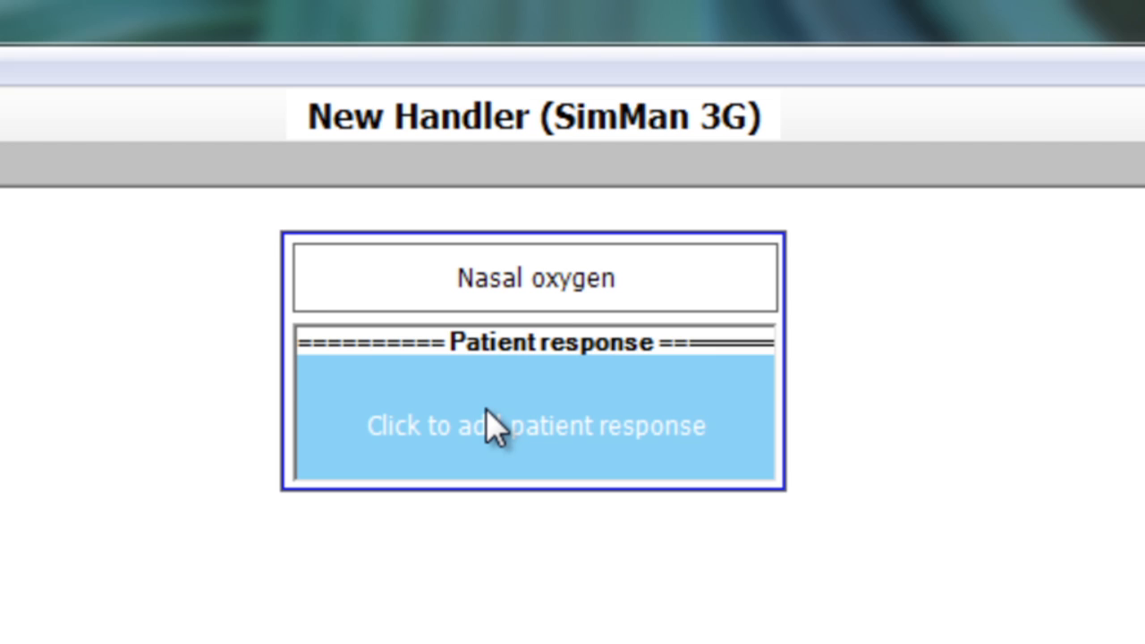
# Add a Monitor Controls patient response to the Nasal oxygen frame that sets SpO2 to 97%.
pyautogui.click(487, 411)
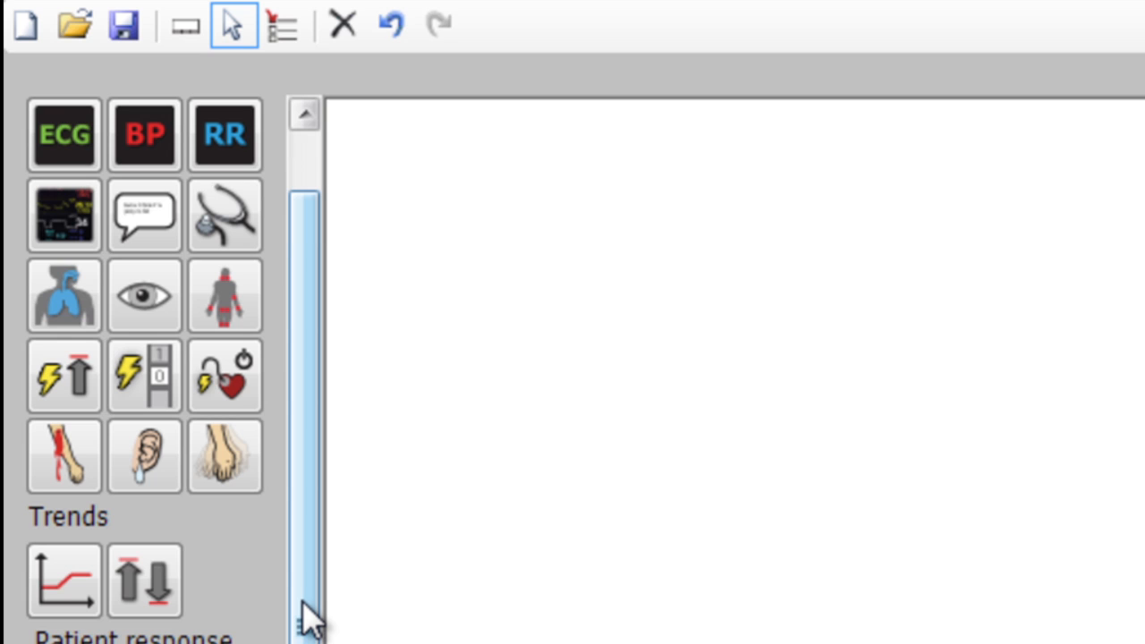
pyautogui.click(80, 222)
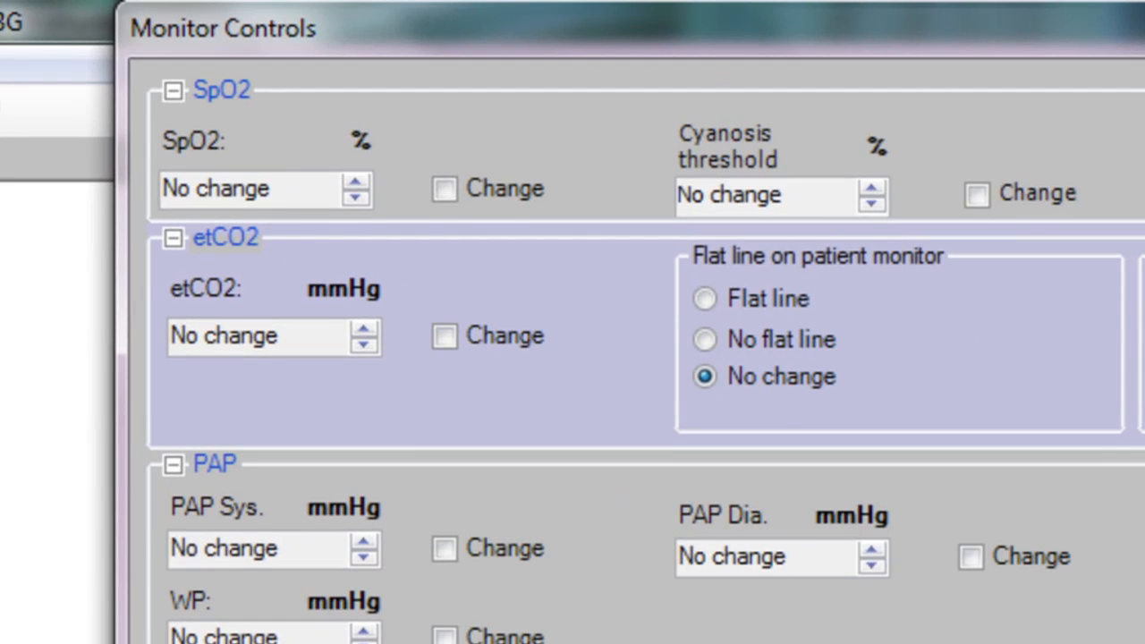
pyautogui.click(351, 199)
pyautogui.click(354, 198)
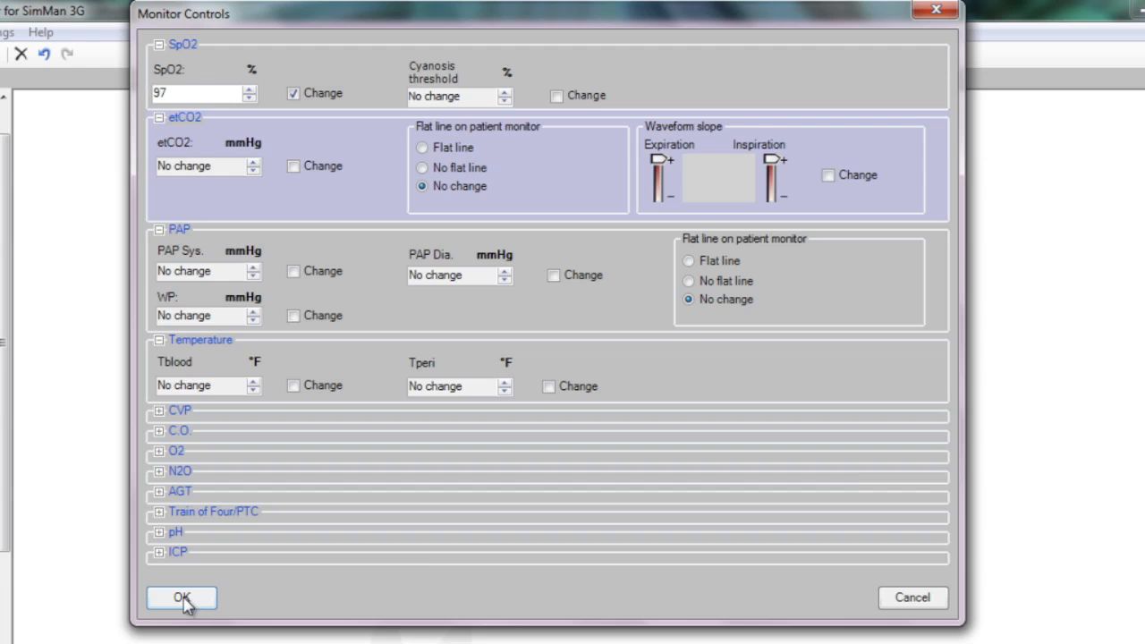
pyautogui.click(184, 599)
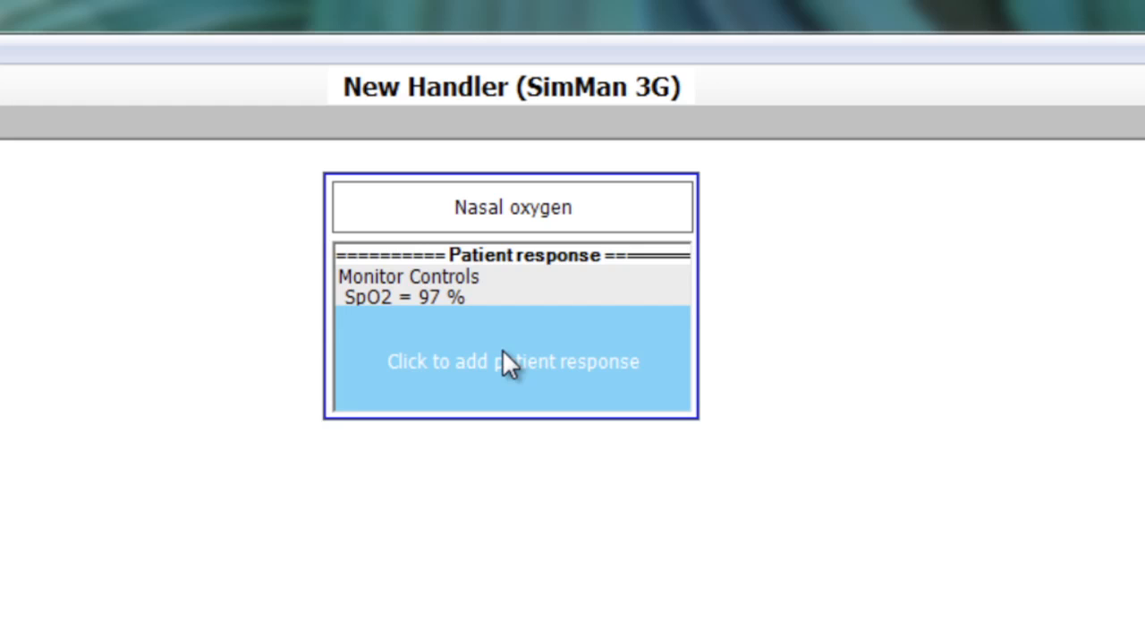
# Add a respiration patient response of 14 breaths per minute to the Nasal oxygen frame.
pyautogui.click(480, 342)
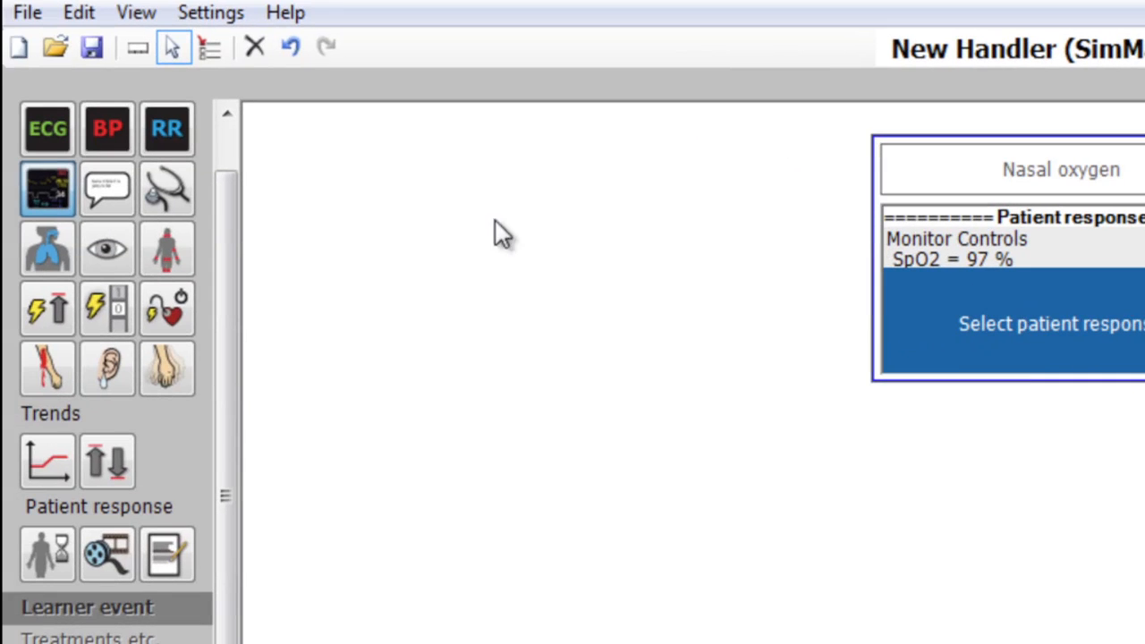
pyautogui.click(159, 130)
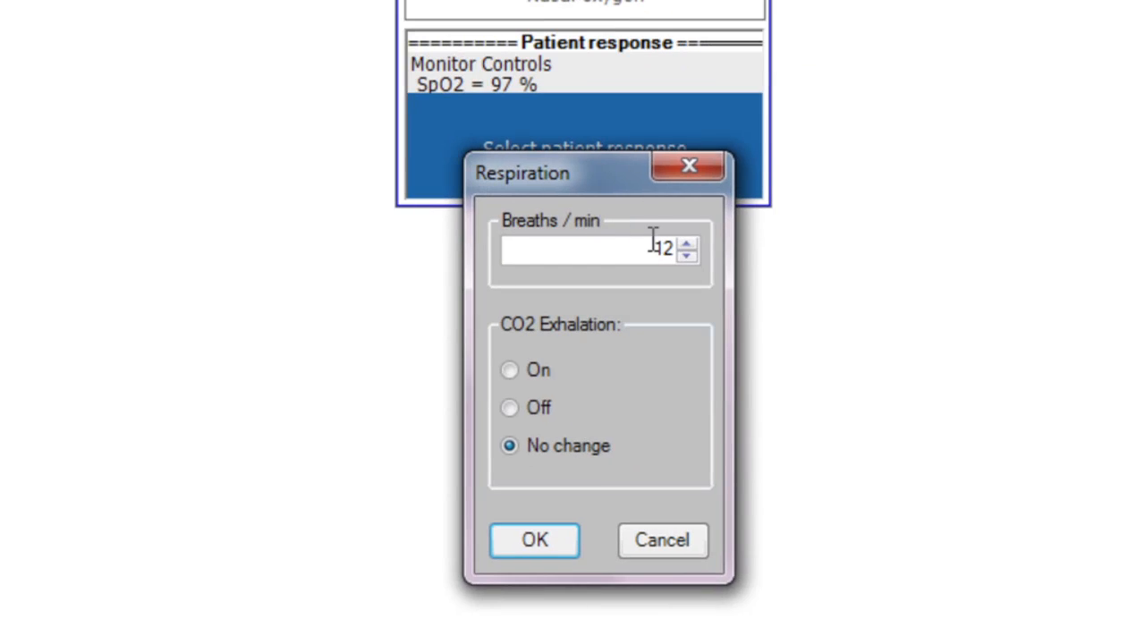
pyautogui.click(684, 247)
pyautogui.click(684, 247)
pyautogui.click(535, 540)
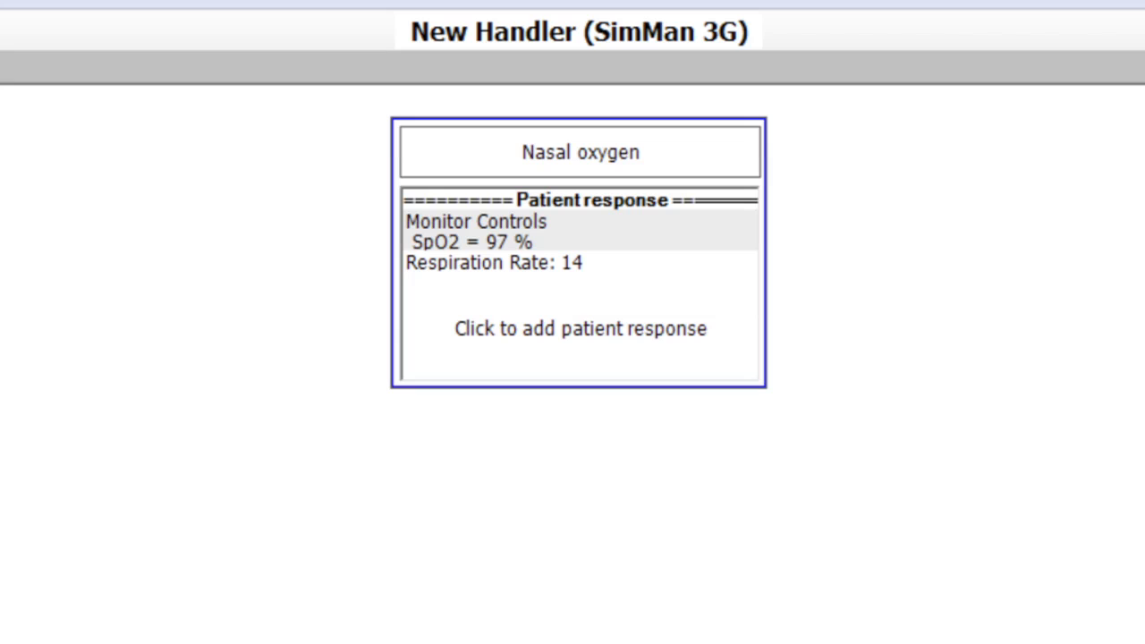
# Start a comment patient response for the Nasal oxygen frame with the text "Good Job" and the grade N/A.
pyautogui.click(577, 310)
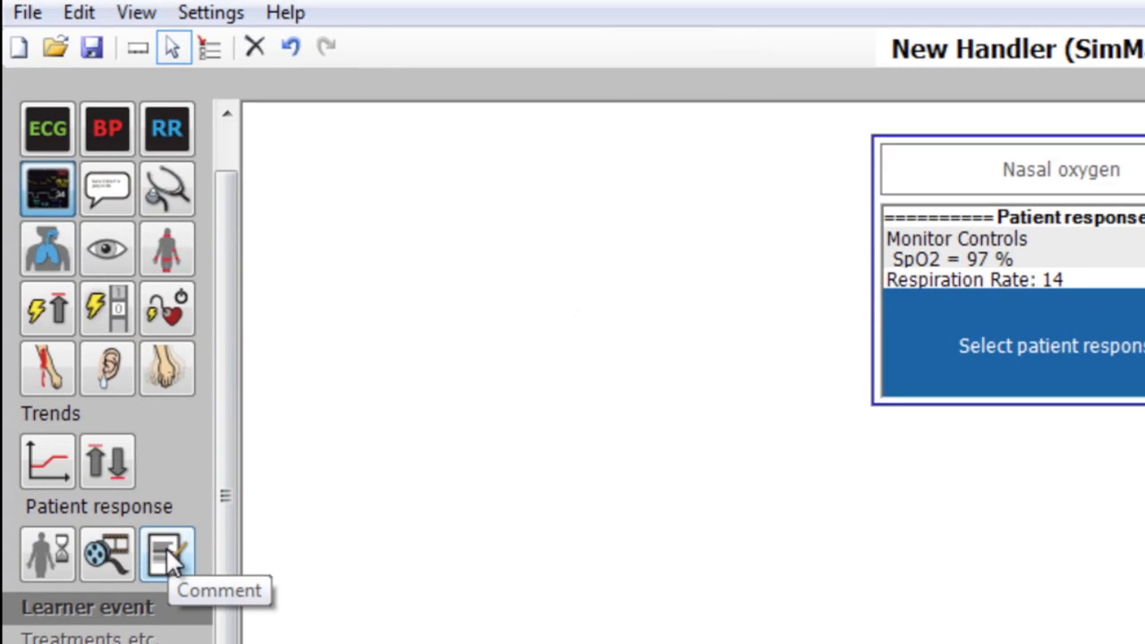
pyautogui.click(166, 547)
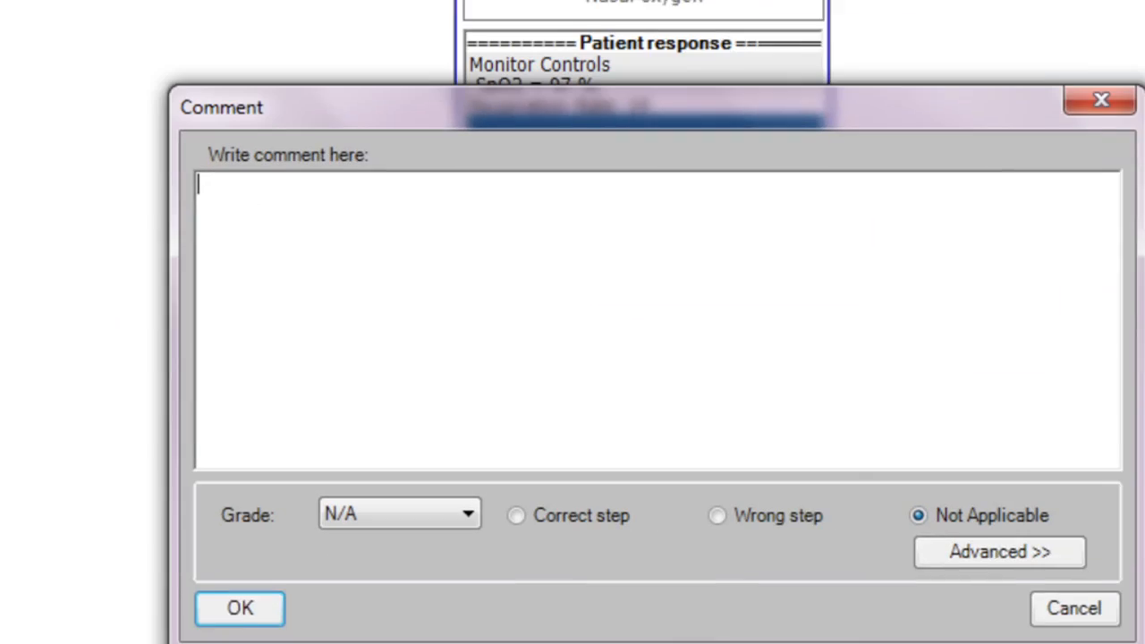
pyautogui.write('Good Job')
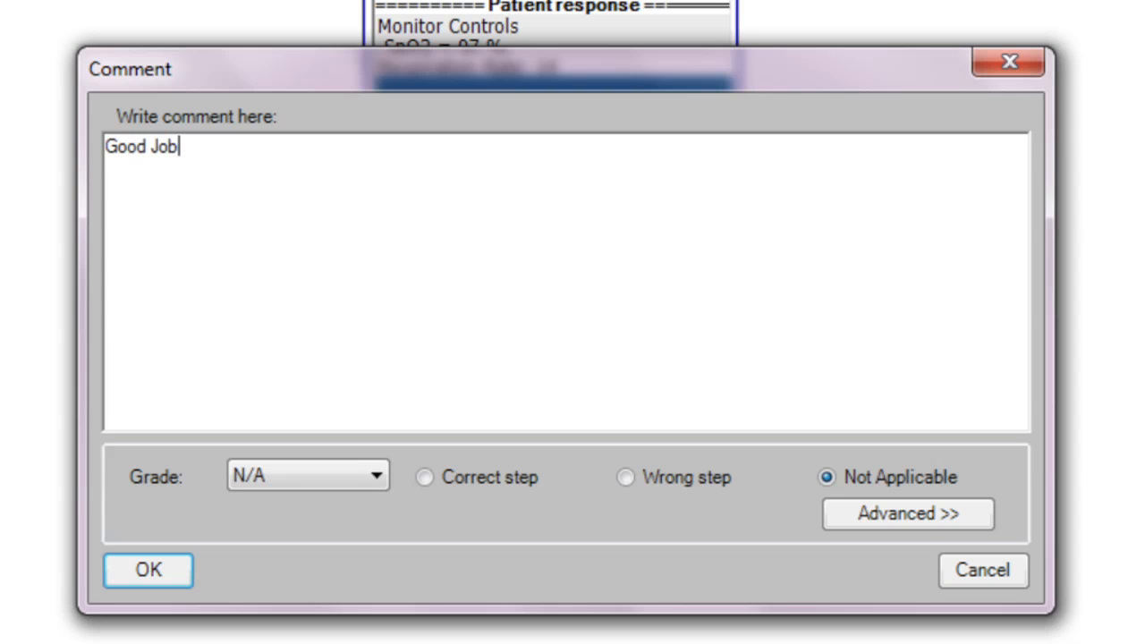
pyautogui.click(325, 476)
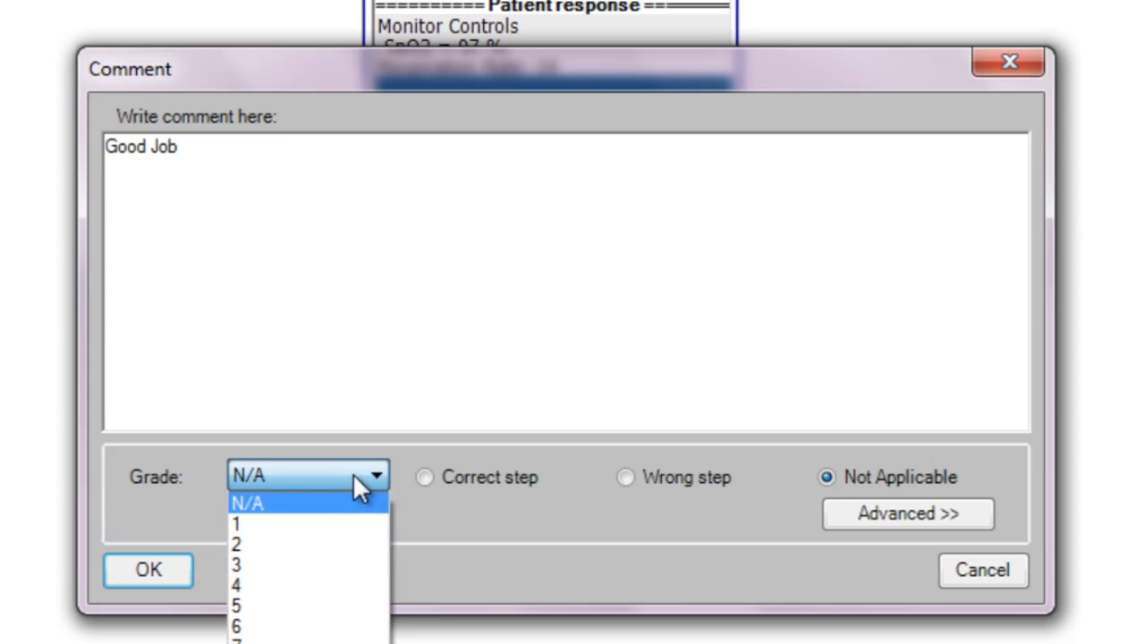
pyautogui.click(315, 493)
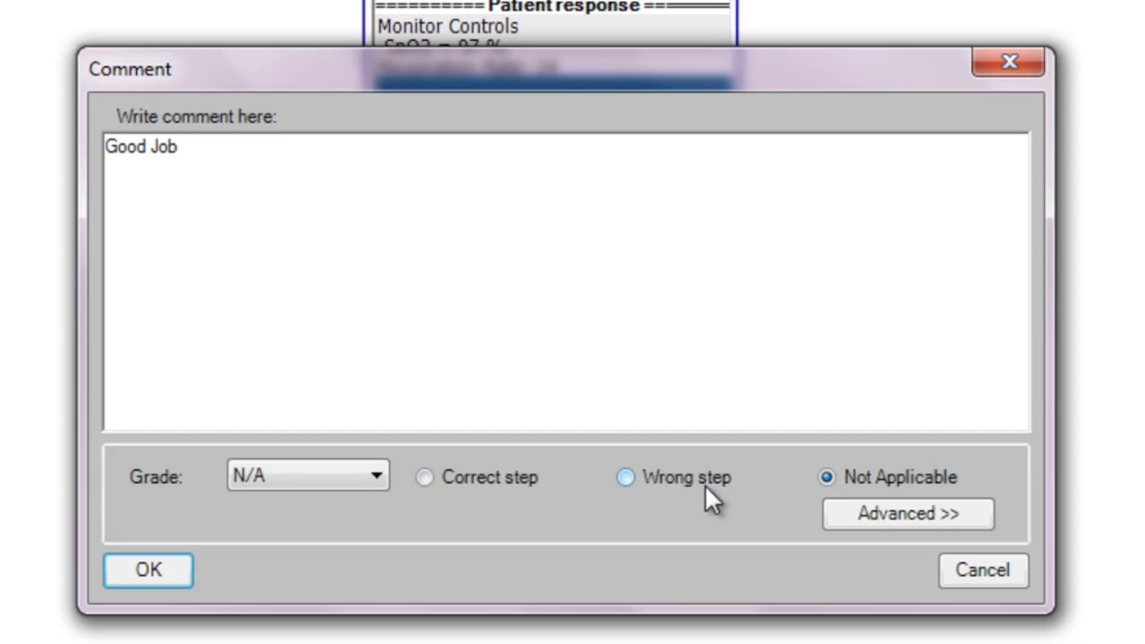
# Mark the comment as a correct step, clear its text and confirm it.
pyautogui.click(425, 478)
pyautogui.click(226, 153)
pyautogui.press('BackSpace')
pyautogui.press('BackSpace')
pyautogui.press('BackSpace')
pyautogui.press('BackSpace')
pyautogui.press('BackSpace')
pyautogui.press('BackSpace')
pyautogui.press('BackSpace')
pyautogui.press('BackSpace')
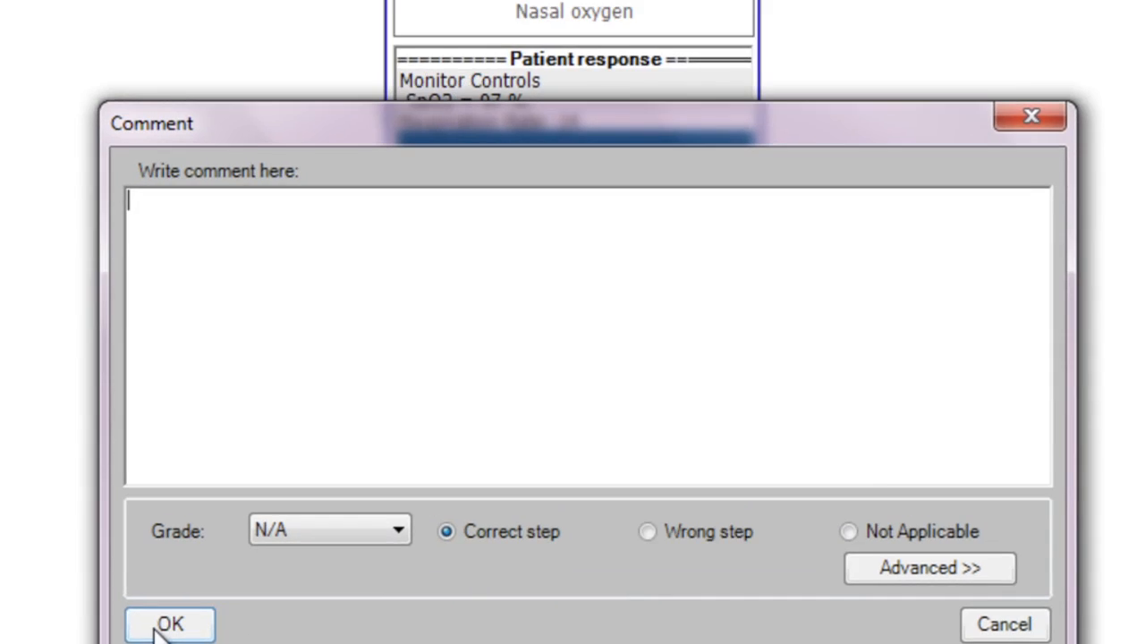
pyautogui.click(168, 625)
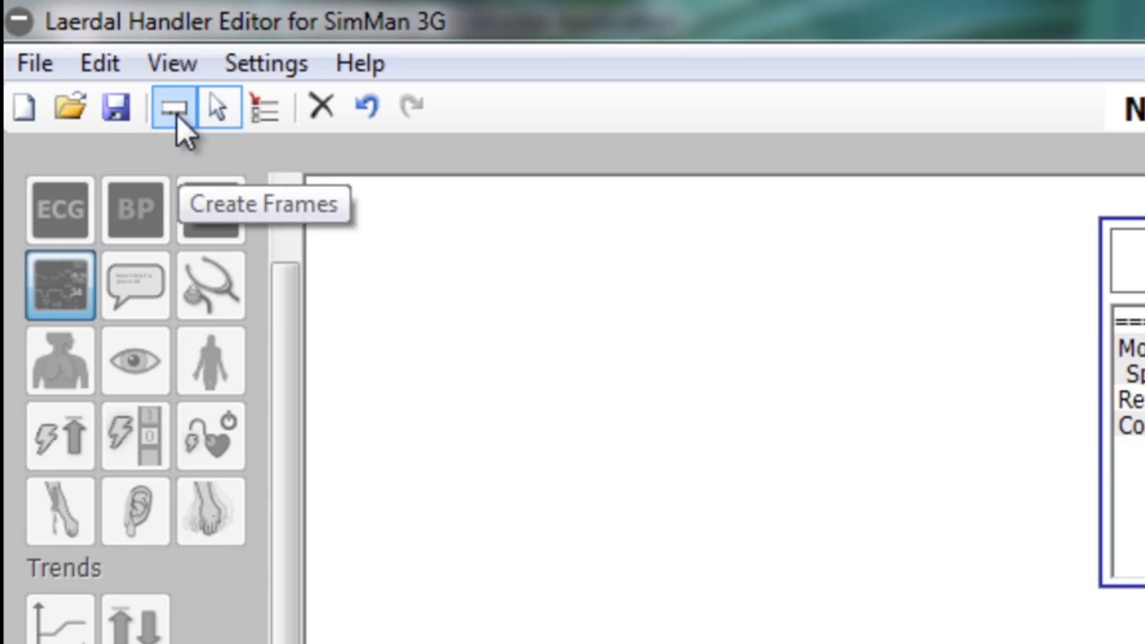
# Create a second event frame below the Nasal oxygen frame.
pyautogui.click(176, 114)
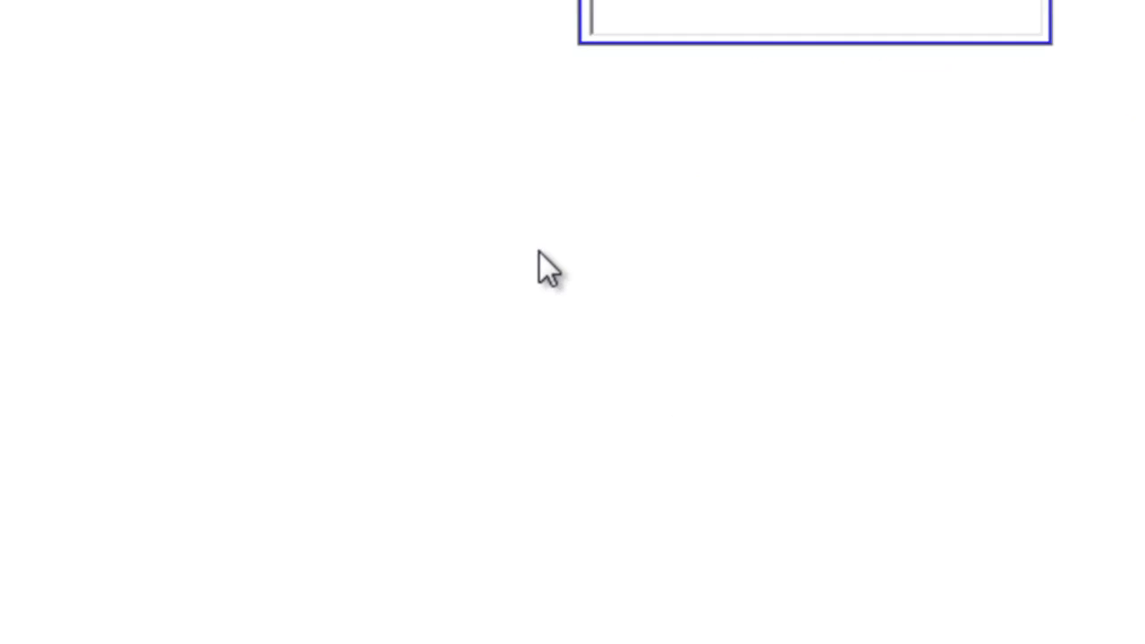
pyautogui.click(538, 252)
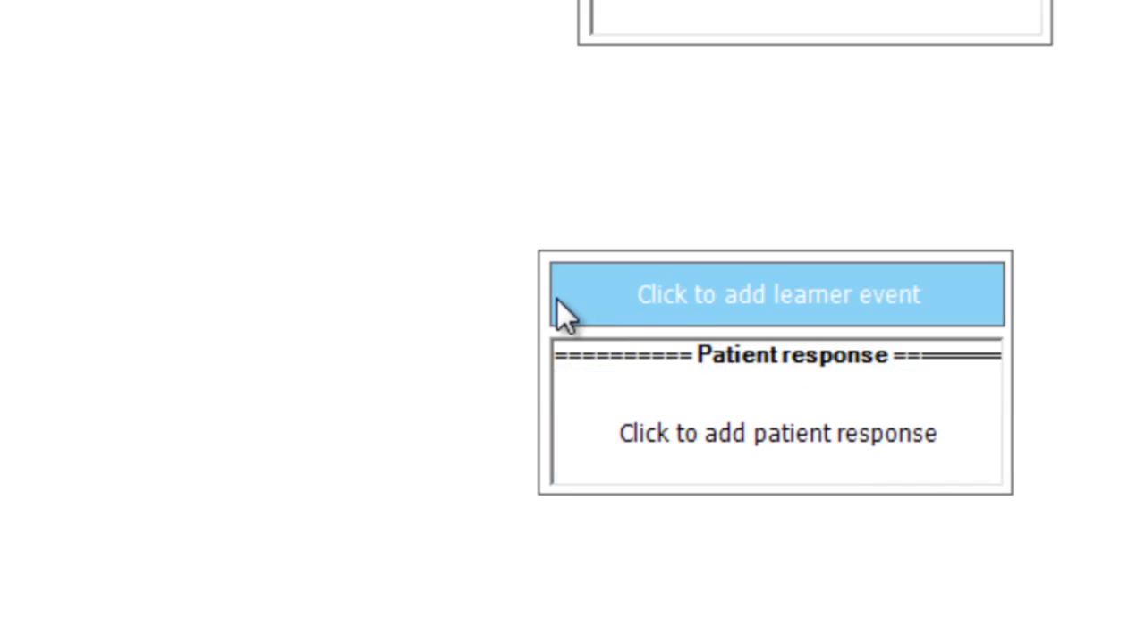
pyautogui.click(556, 301)
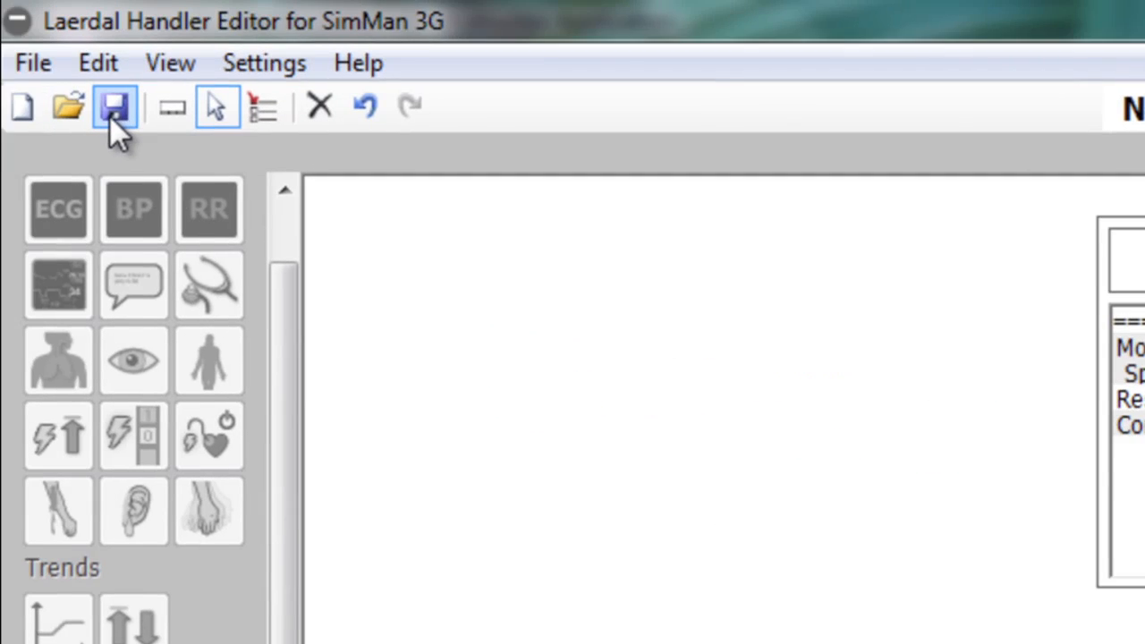
# Save the handler in the handlers folder under the name "O2 Test".
pyautogui.click(114, 111)
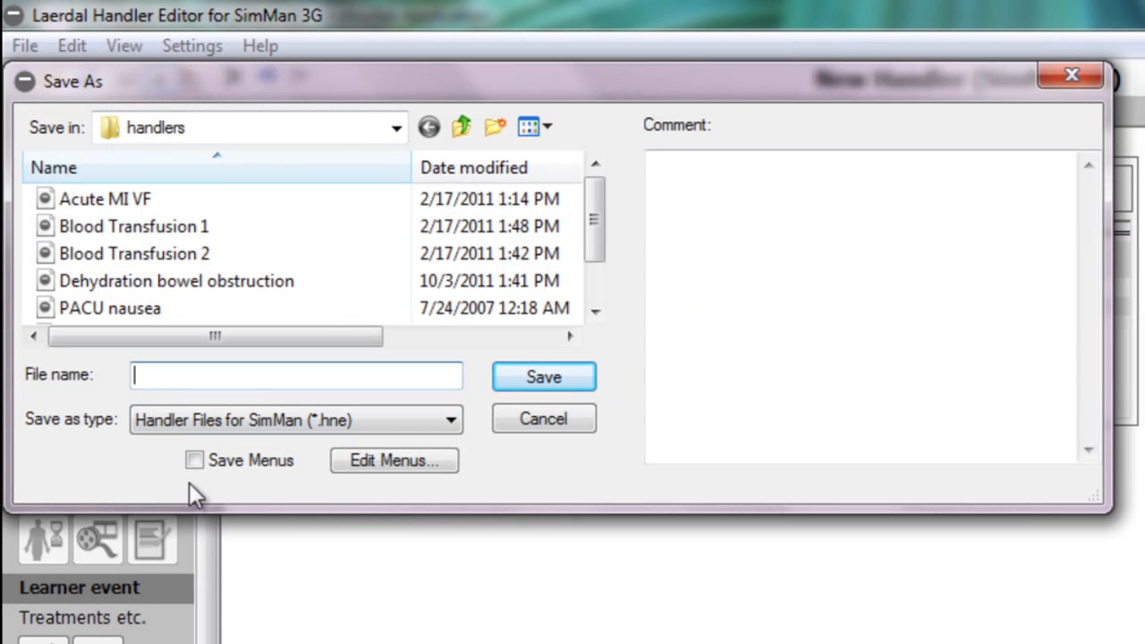
pyautogui.write('O2 Test')
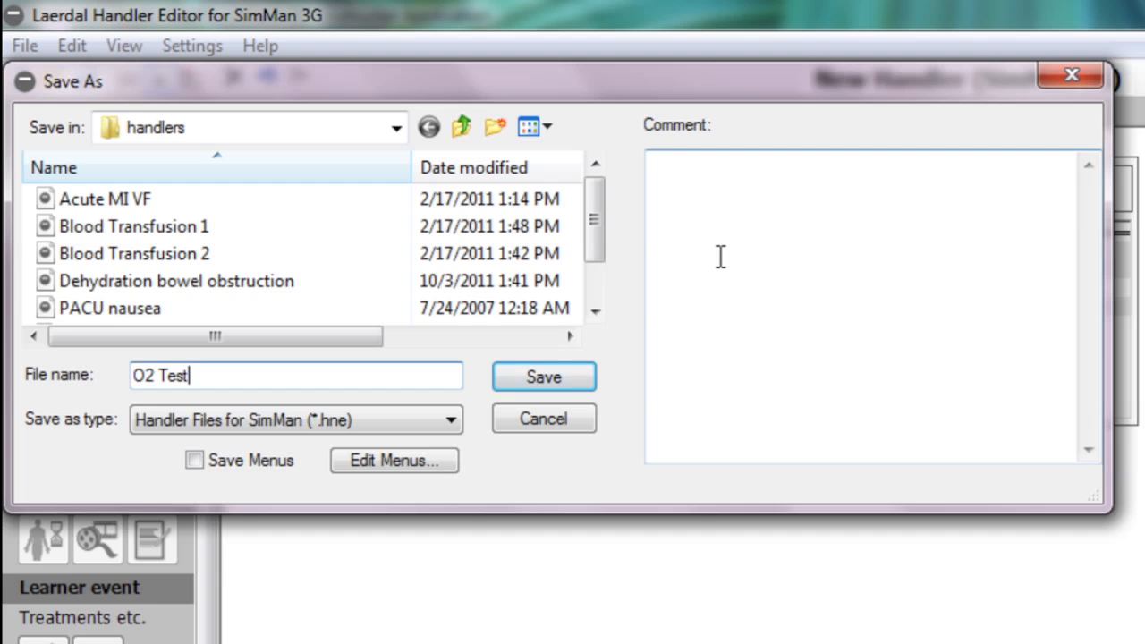
pyautogui.click(542, 381)
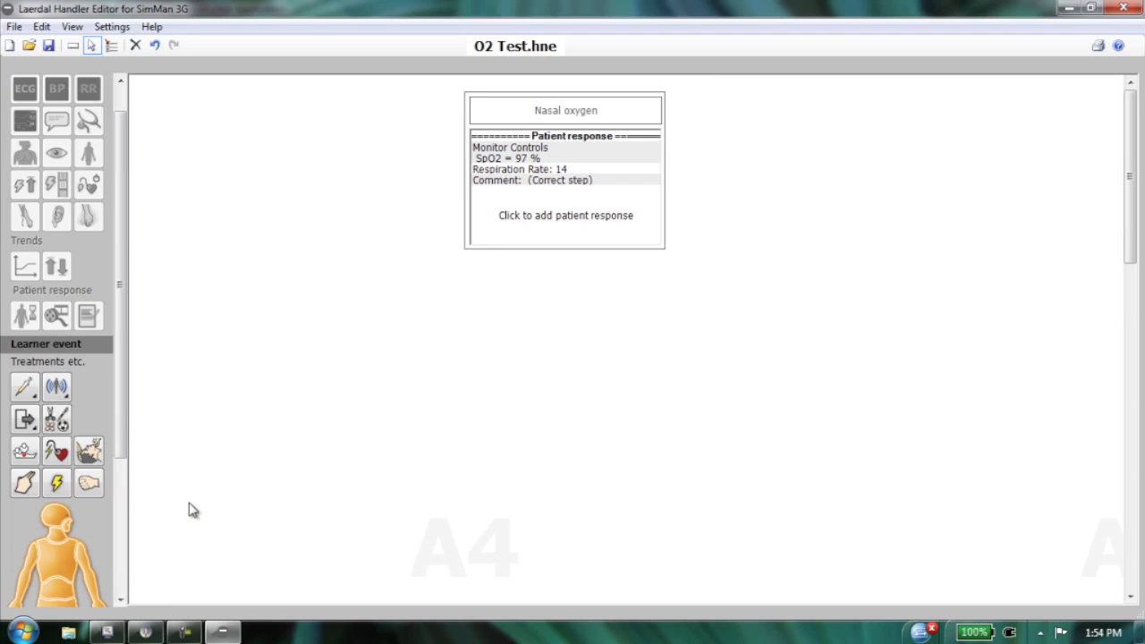
# Switch to the Instructor Application, resume the paused simulation session and add the O2 Test handler to it.
pyautogui.moveTo(147, 634)
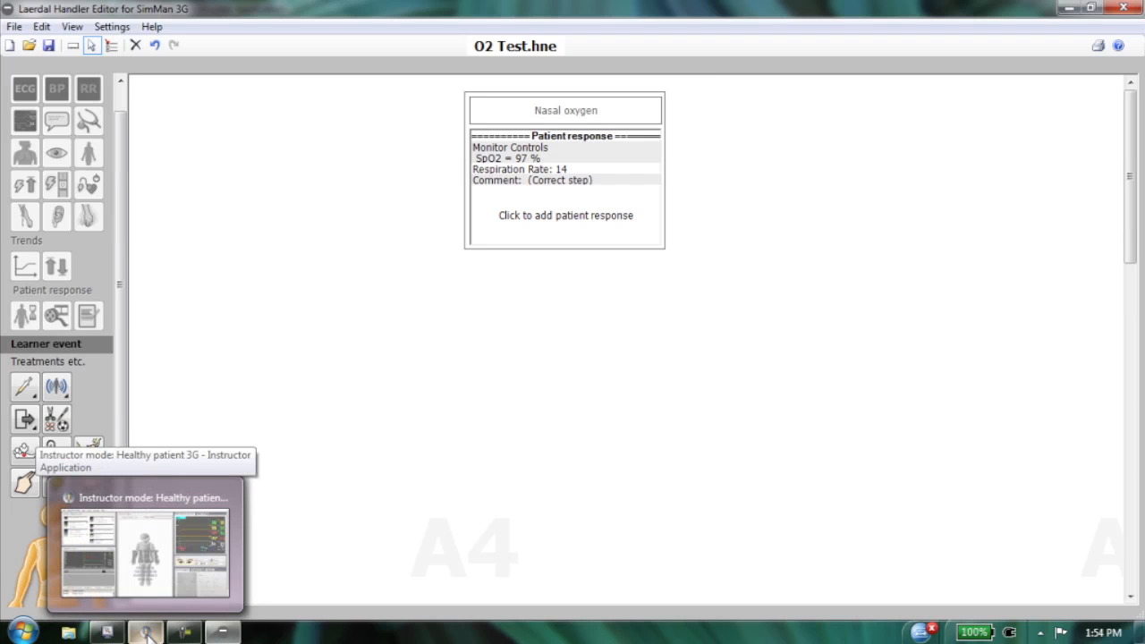
pyautogui.click(146, 634)
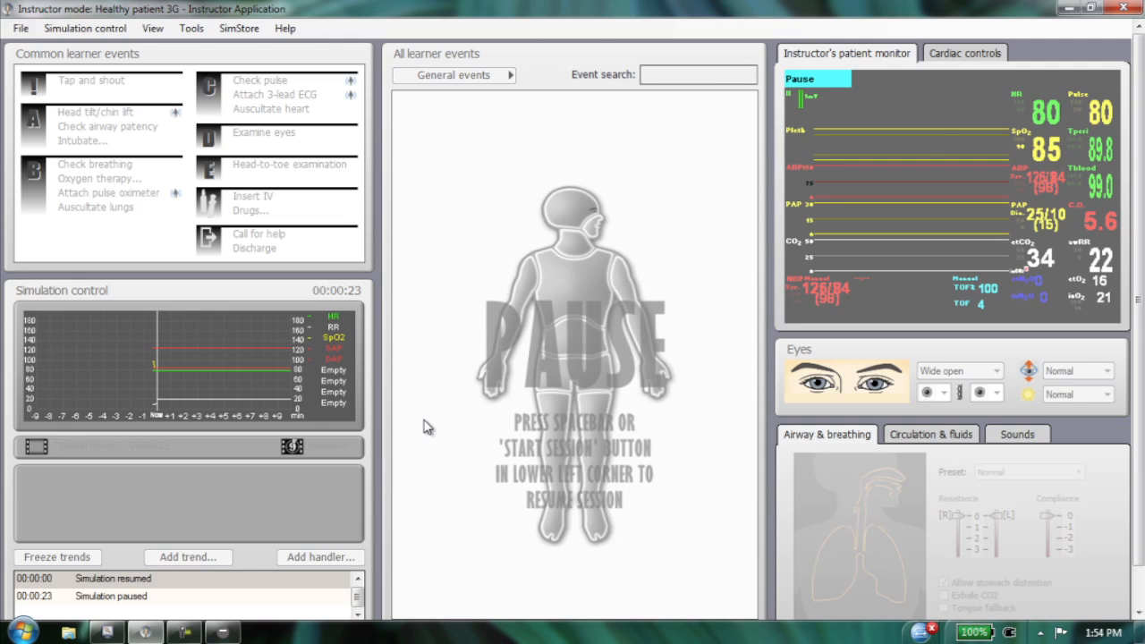
pyautogui.press('space')
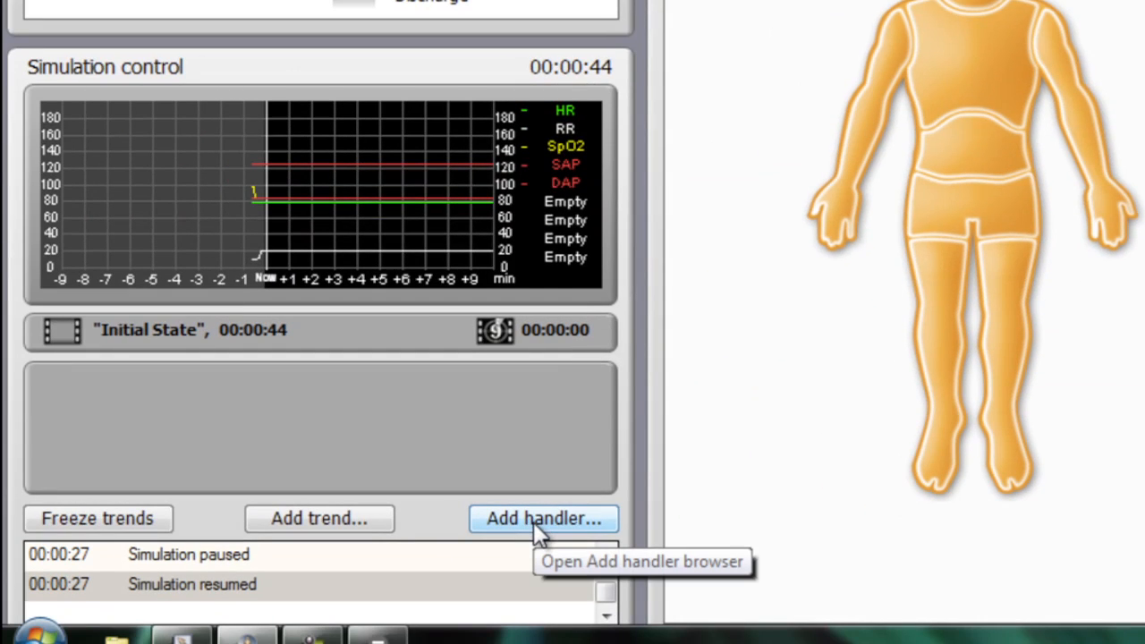
pyautogui.click(533, 521)
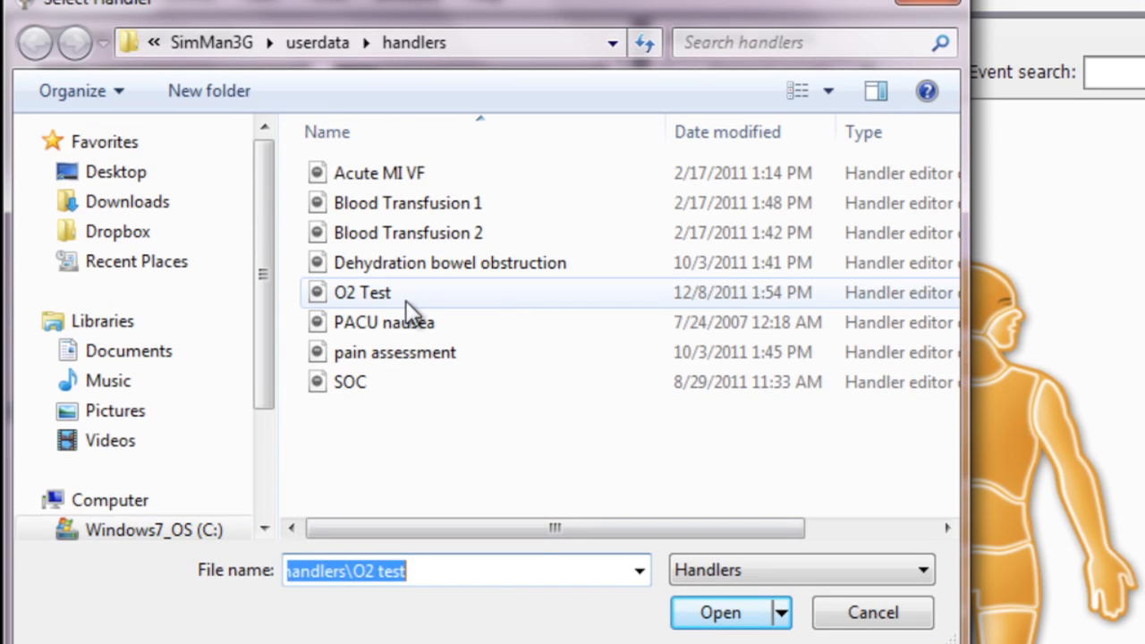
pyautogui.click(364, 302)
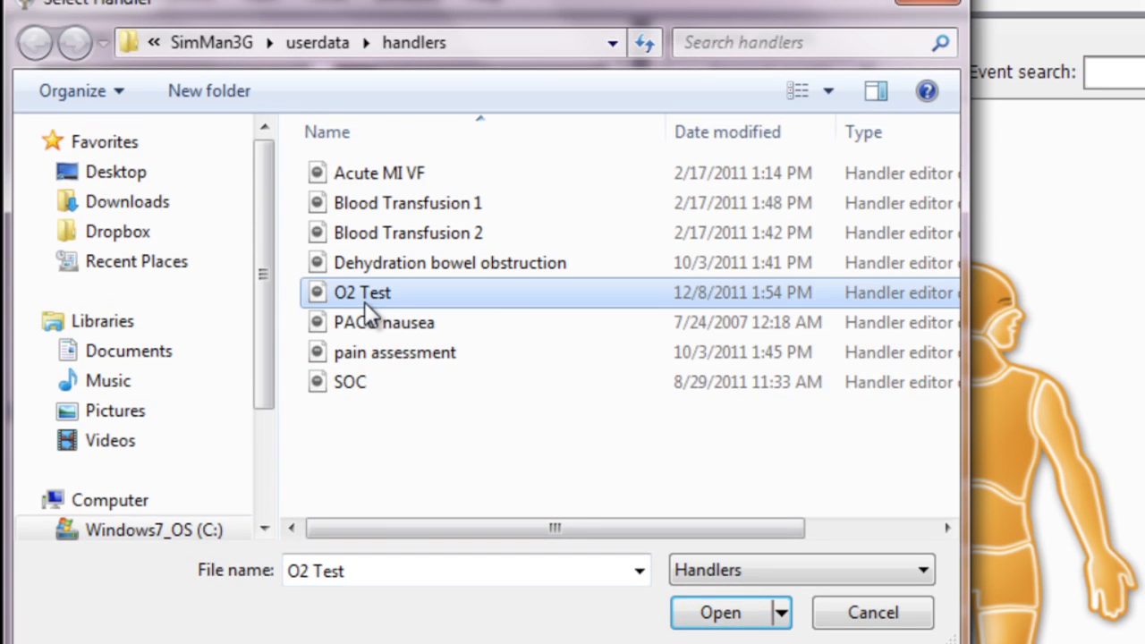
pyautogui.click(725, 614)
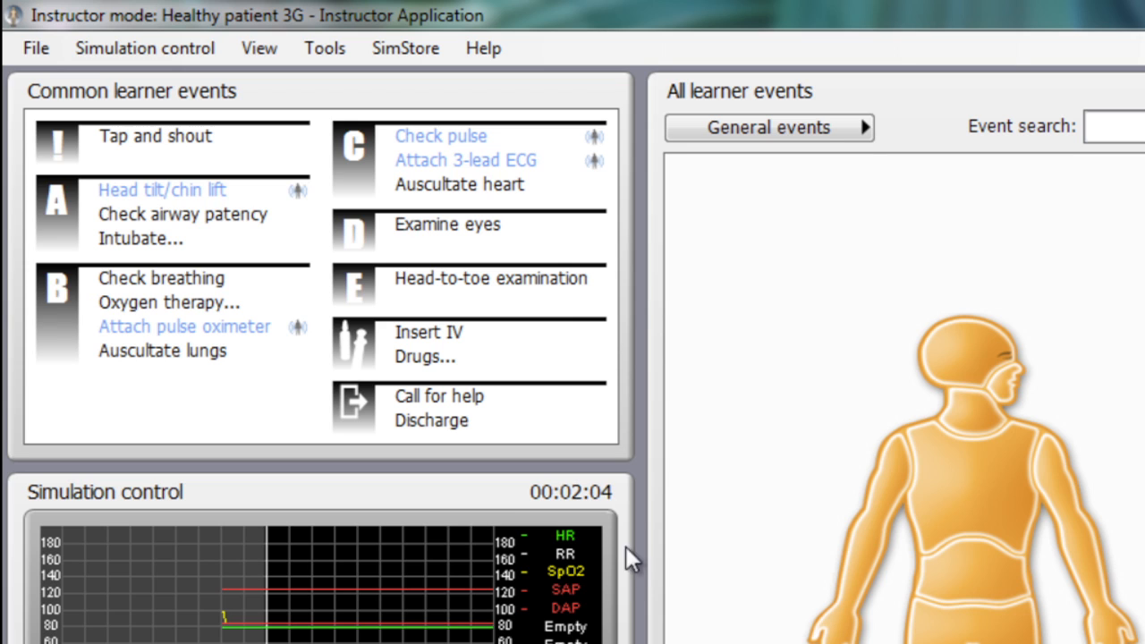
# Register nasal oxygen therapy for the patient with an oxygen flow of 2 L/min.
pyautogui.click(147, 305)
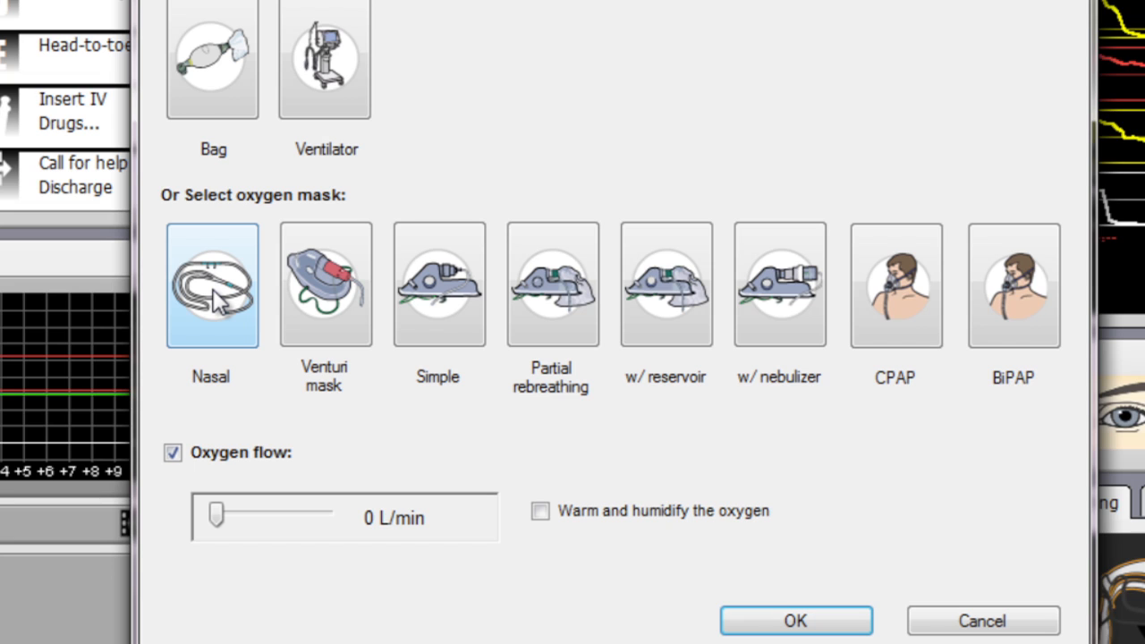
pyautogui.click(214, 300)
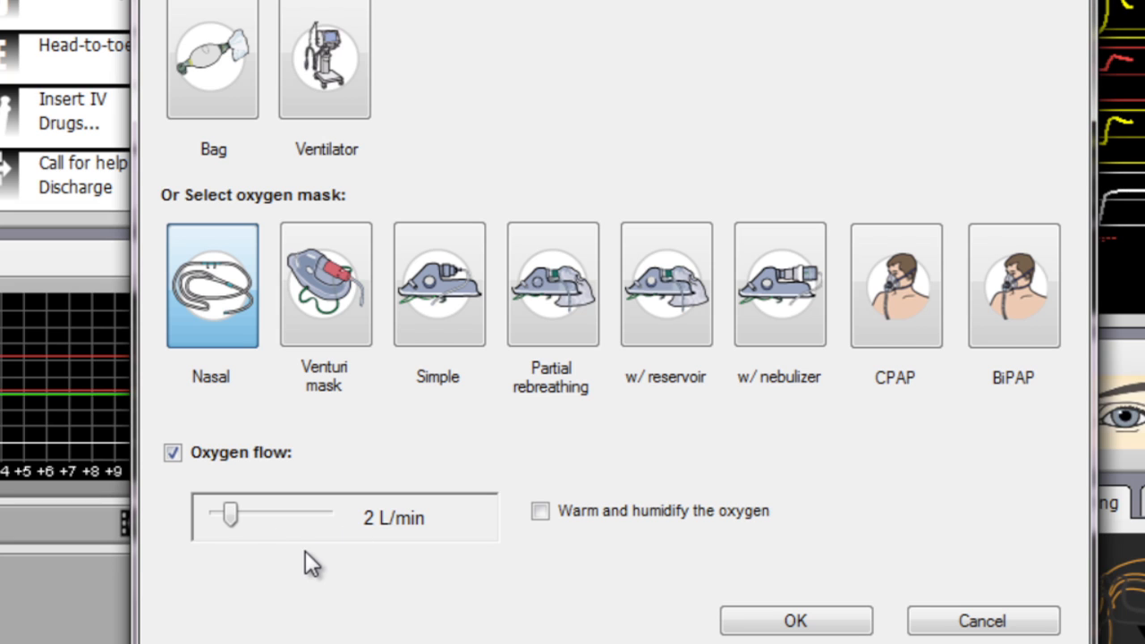
pyautogui.click(797, 625)
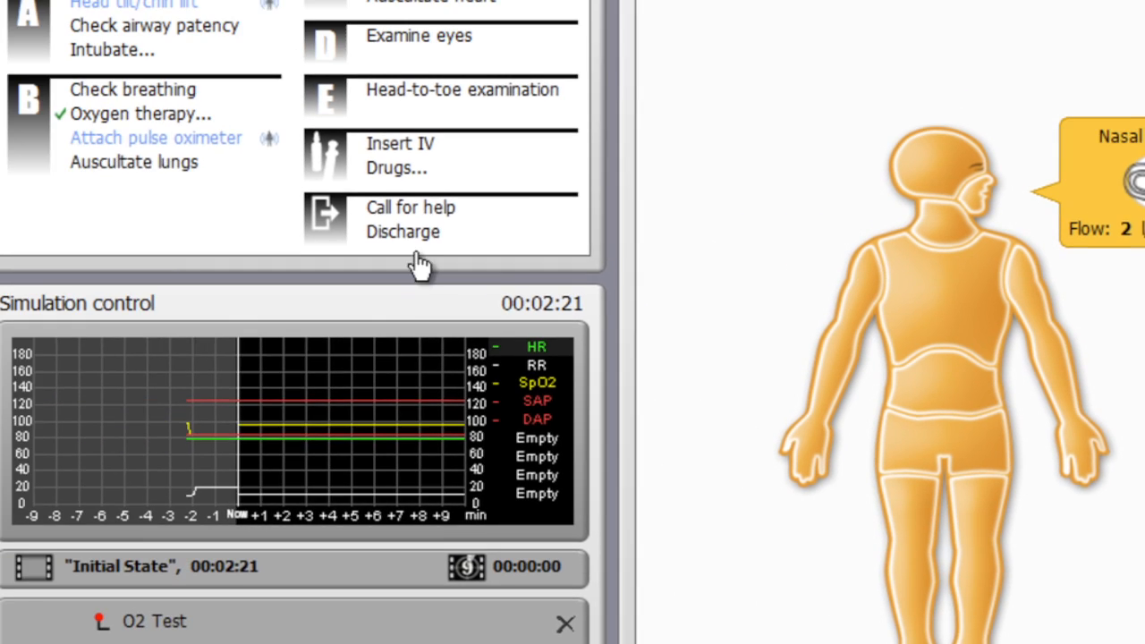